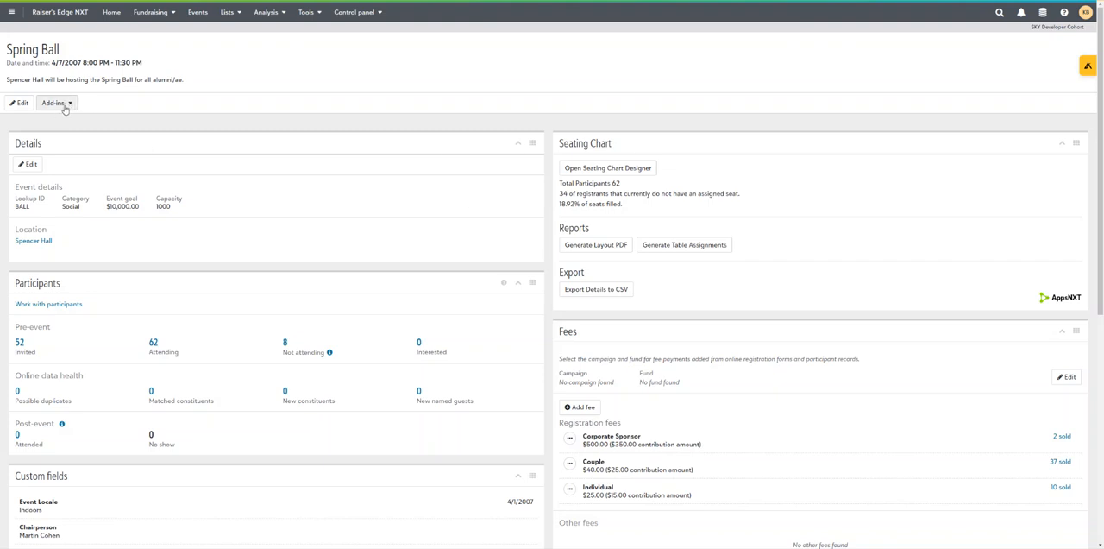
Open the seating chart designer for the Spring Ball event
{"action": "left_click", "coordinate": [71, 104]}
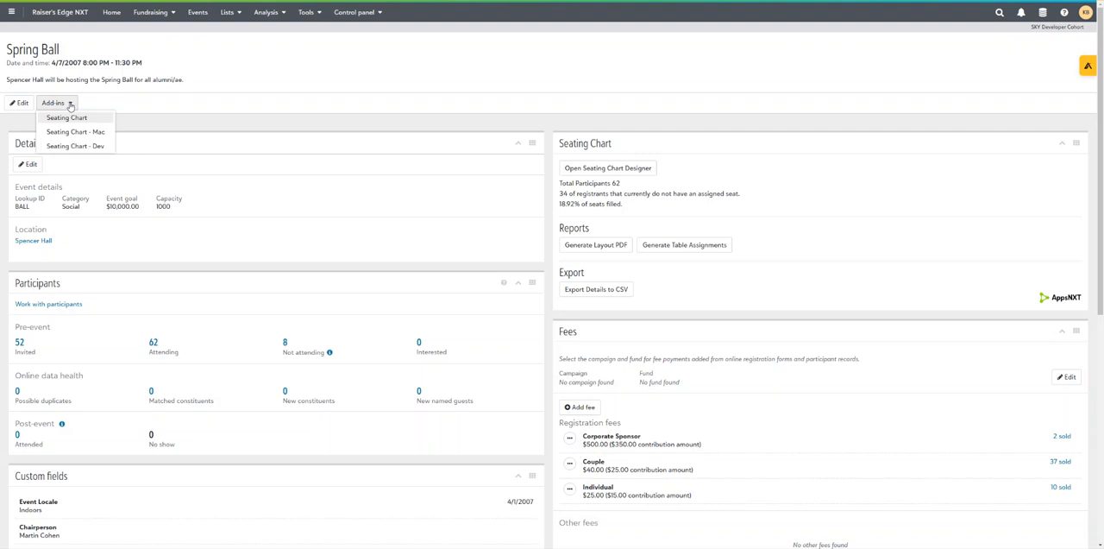
{"action": "left_click", "coordinate": [71, 104]}
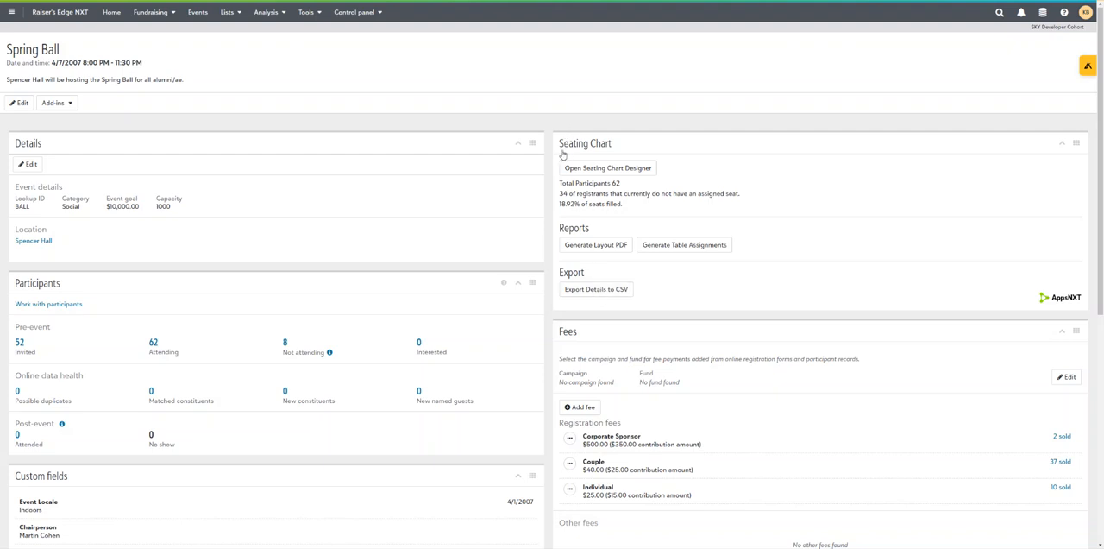
{"action": "left_click", "coordinate": [612, 170]}
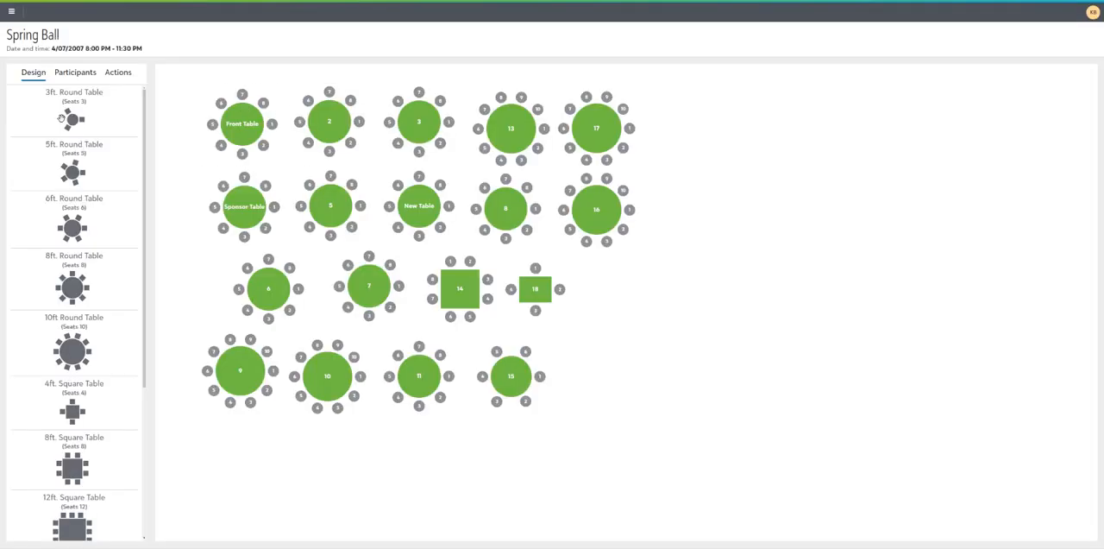
Add a 10 ft round table beside table 17 in the upper row and name it New Table2
{"action": "mouse_move", "coordinate": [453, 369]}
{"action": "left_click_drag", "start_coordinate": [67, 354], "coordinate": [684, 131]}
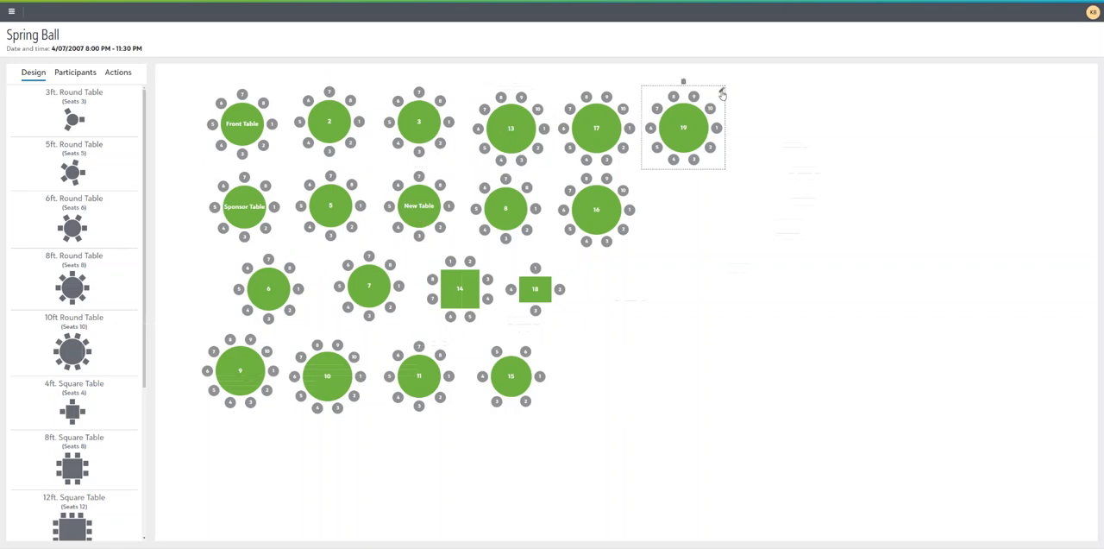
{"action": "left_click", "coordinate": [722, 93]}
{"action": "left_click", "coordinate": [487, 279]}
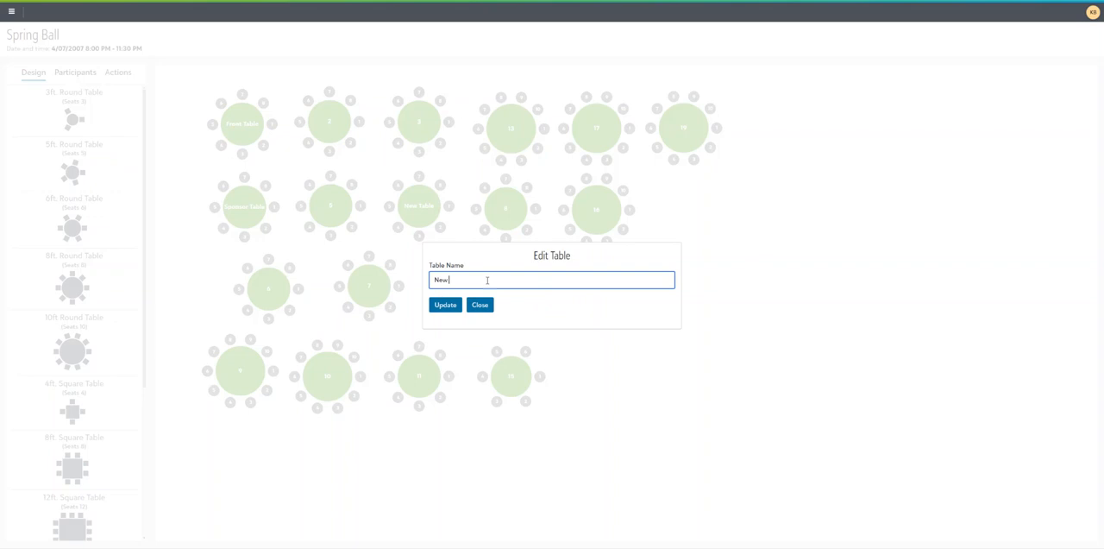
{"action": "type", "text": "New Table"}
{"action": "left_click", "coordinate": [450, 308]}
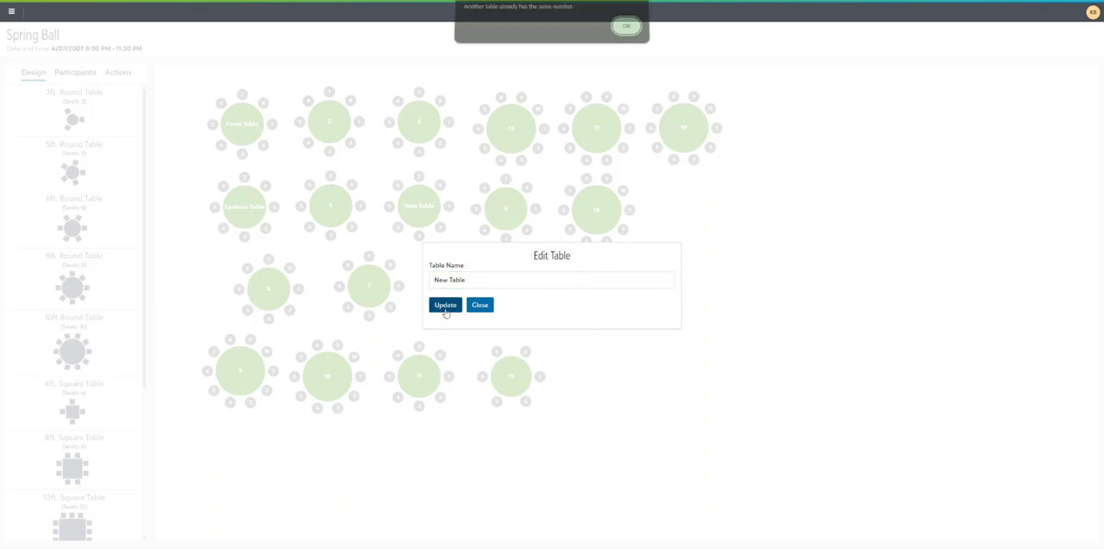
{"action": "left_click", "coordinate": [628, 32]}
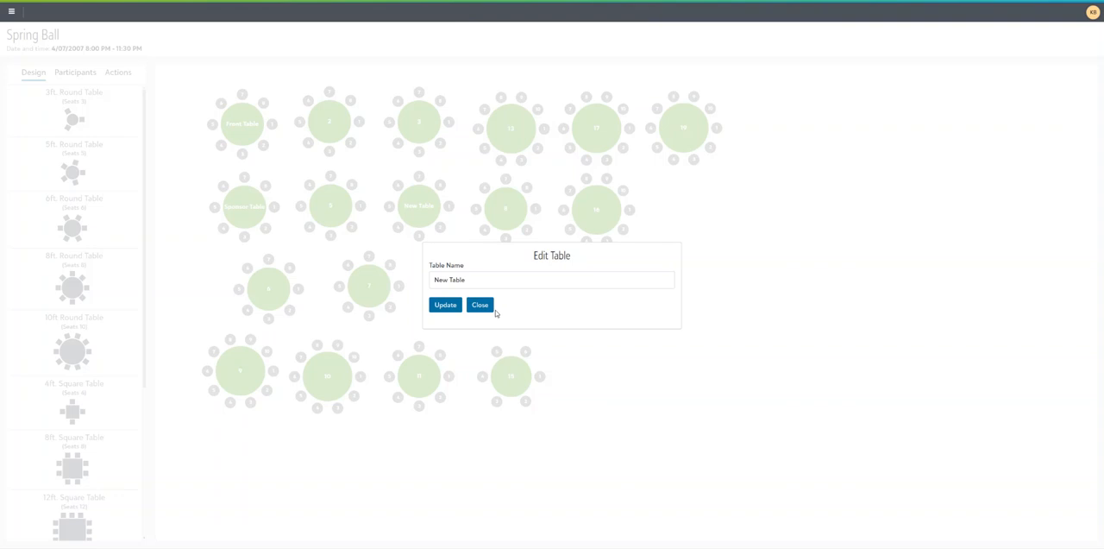
{"action": "left_click", "coordinate": [477, 279]}
{"action": "type", "text": "2"}
{"action": "left_click", "coordinate": [446, 305]}
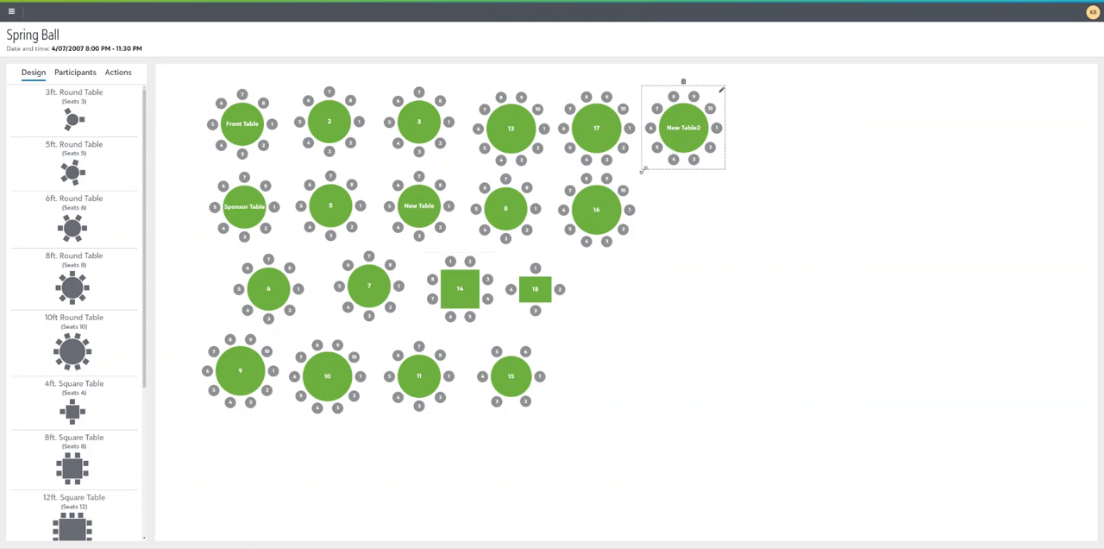
Try to enlarge the New Table2 table slightly
{"action": "mouse_move", "coordinate": [642, 169]}
{"action": "left_mouse_down"}
{"action": "mouse_move", "coordinate": [637, 192]}
{"action": "mouse_move", "coordinate": [640, 176]}
{"action": "left_mouse_up"}
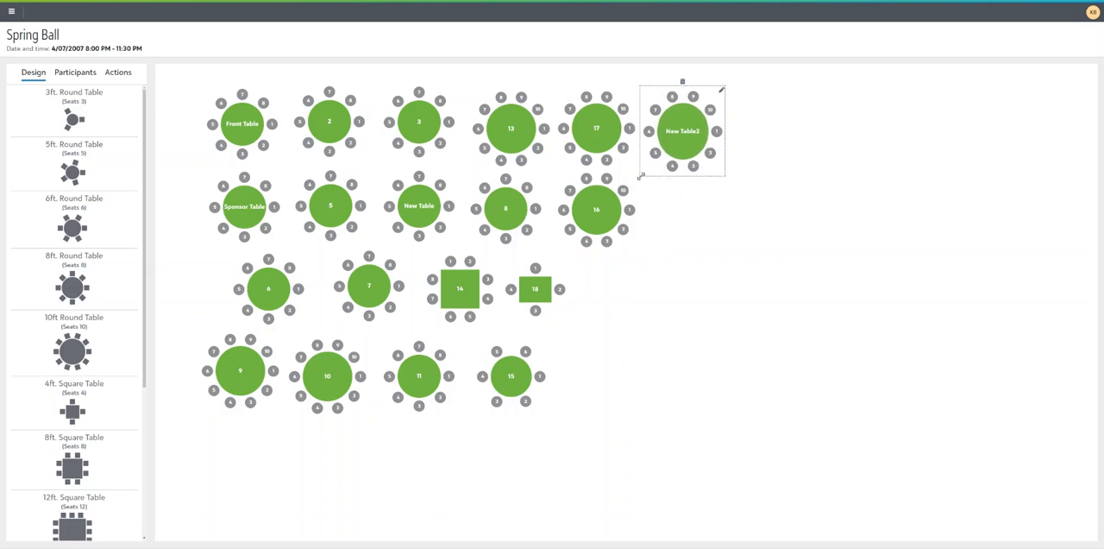
{"action": "left_click", "coordinate": [594, 141]}
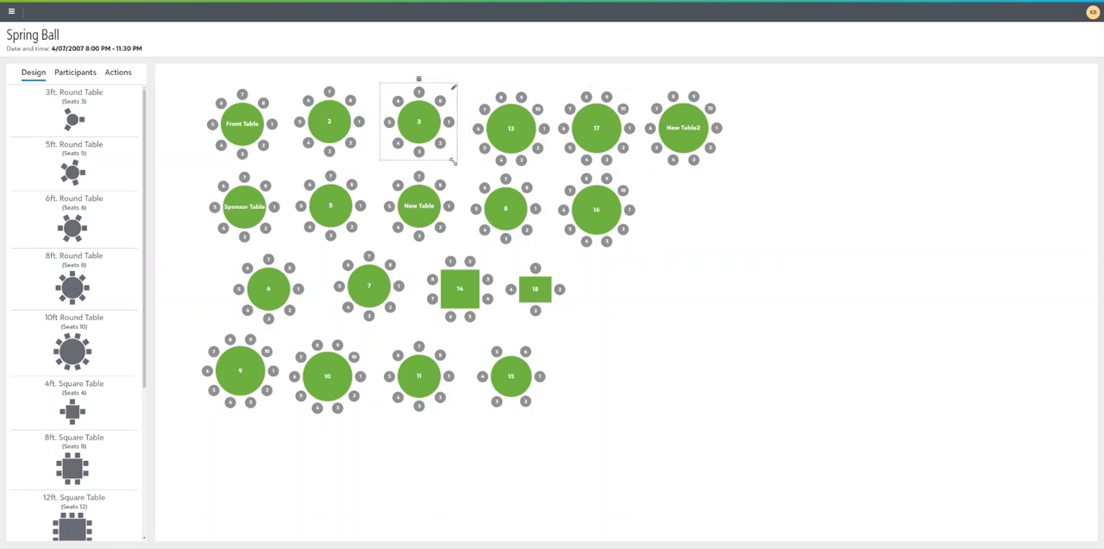
Stretch rectangular table 18 horizontally to a little over twice its width
{"action": "scroll", "coordinate": [22, 306], "scroll_direction": "down", "scroll_amount": 3}
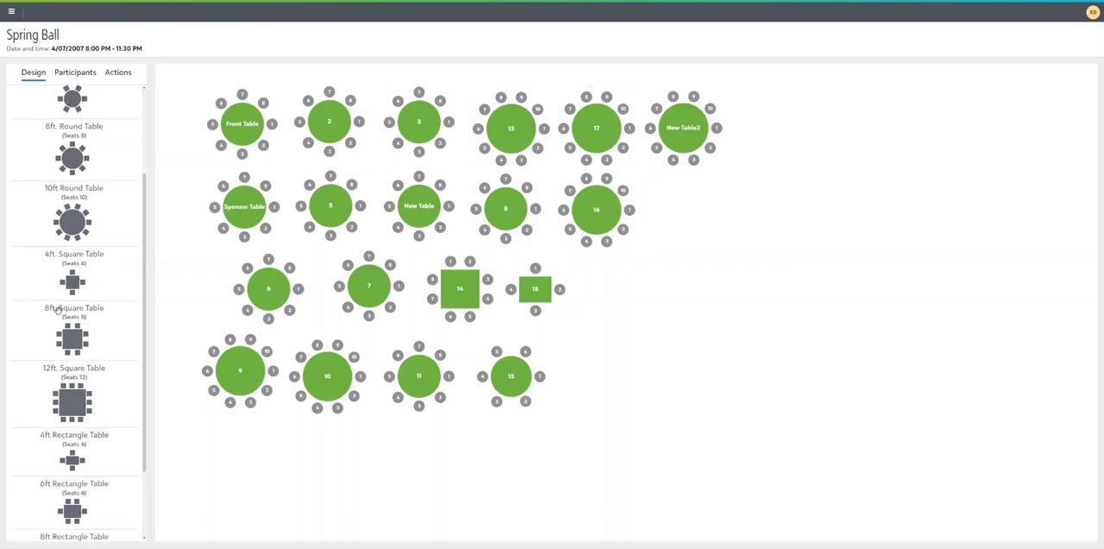
{"action": "scroll", "coordinate": [110, 458], "scroll_direction": "down", "scroll_amount": 2}
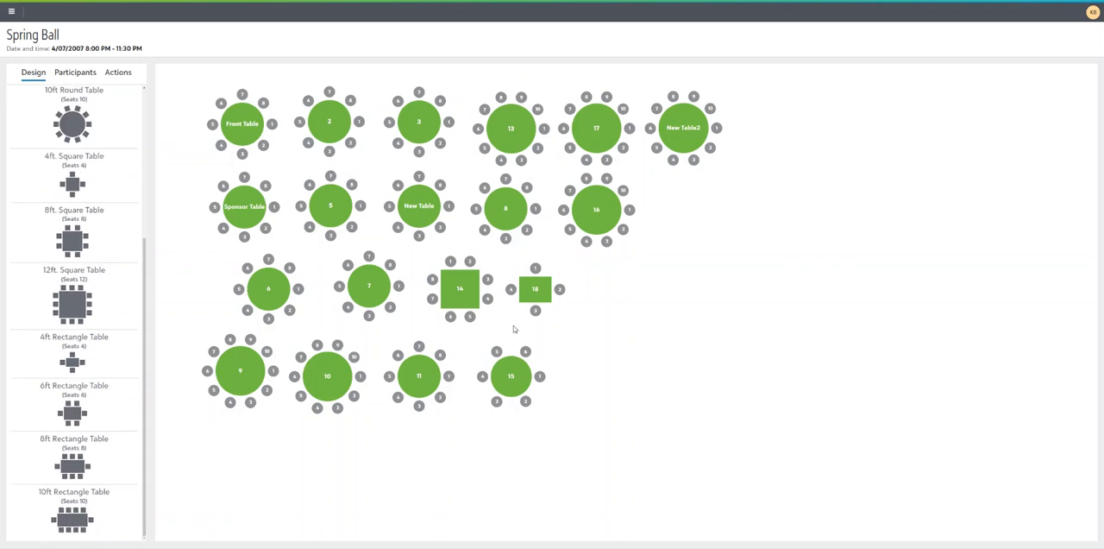
{"action": "left_click", "coordinate": [525, 272]}
{"action": "left_click_drag", "start_coordinate": [568, 277], "coordinate": [610, 273]}
{"action": "left_click", "coordinate": [535, 340]}
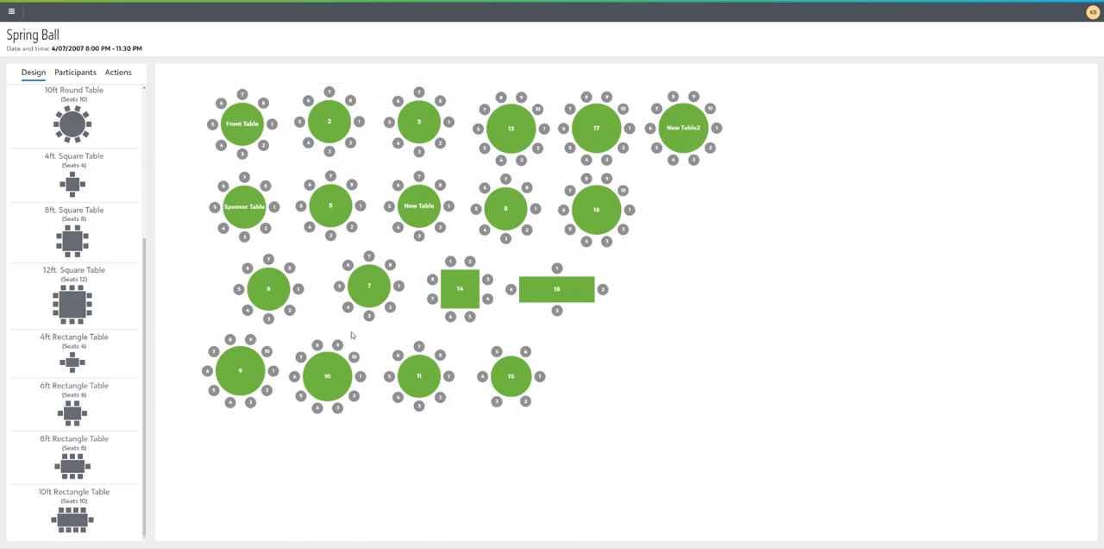
Show the participants and view the details of the guest in seat 2 at table 2, closing them when done
{"action": "left_click", "coordinate": [73, 76]}
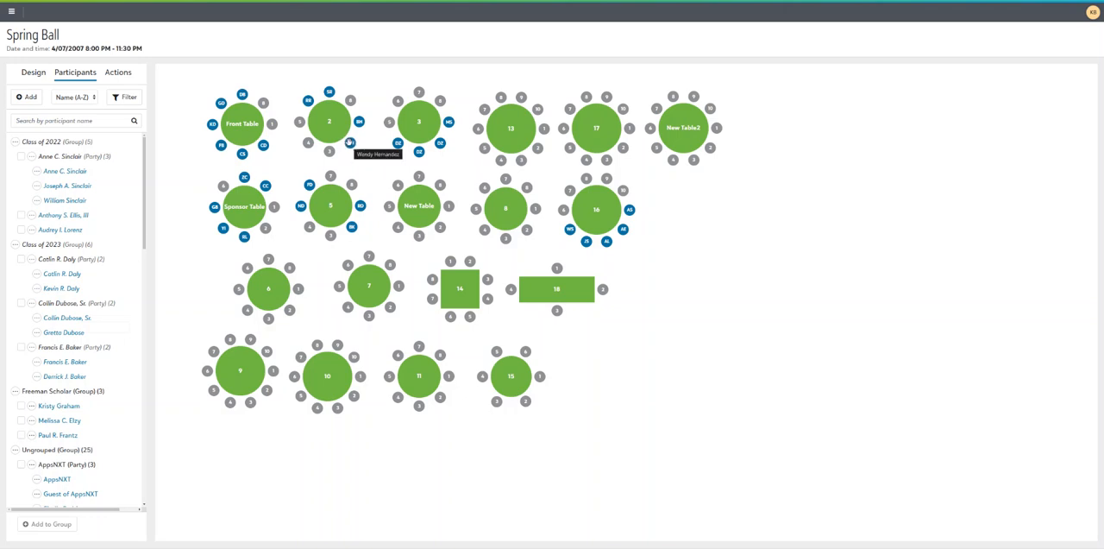
{"action": "left_click", "coordinate": [349, 142]}
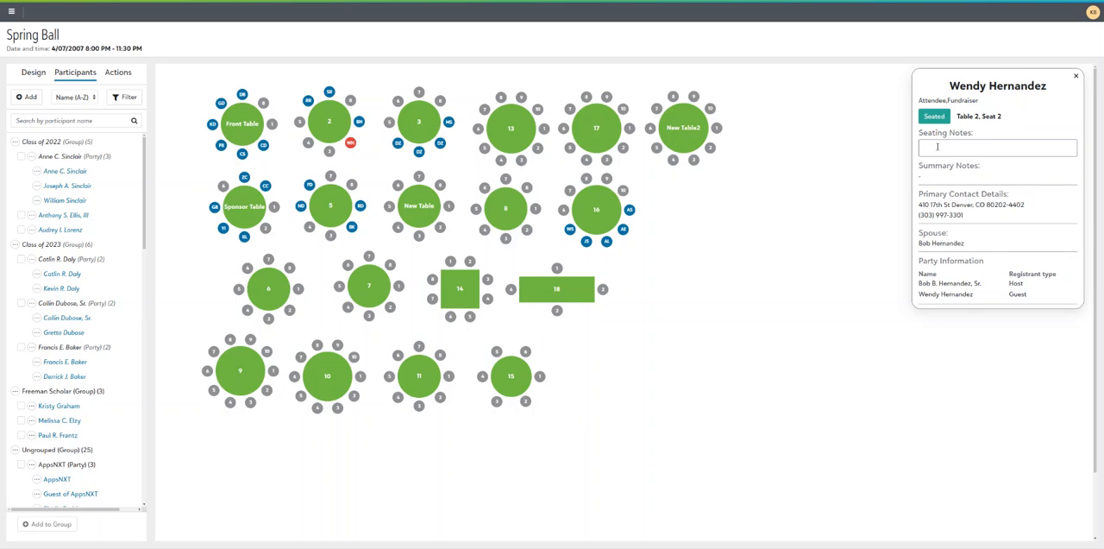
{"action": "left_click", "coordinate": [1076, 77]}
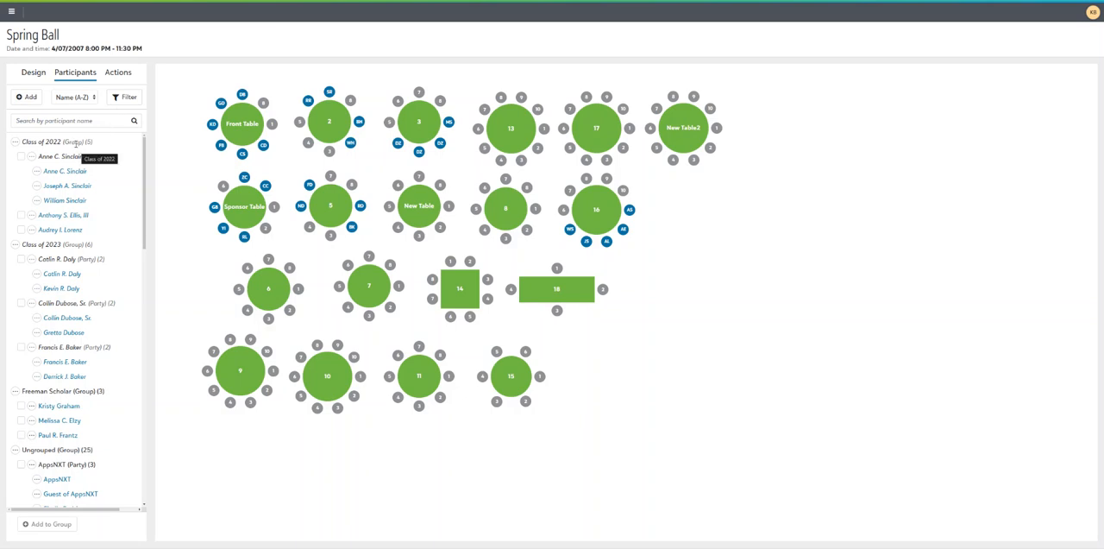
Examine the participant list's sorting, page size and seating status options, keeping Name (A-Z) and All
{"action": "left_click", "coordinate": [90, 100]}
{"action": "left_click", "coordinate": [90, 108]}
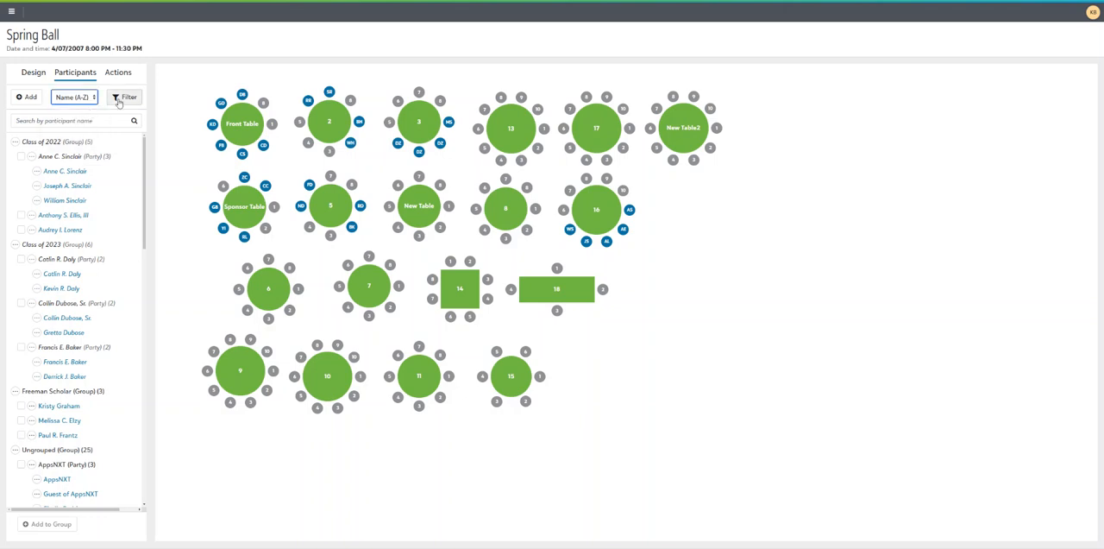
{"action": "left_click", "coordinate": [121, 98]}
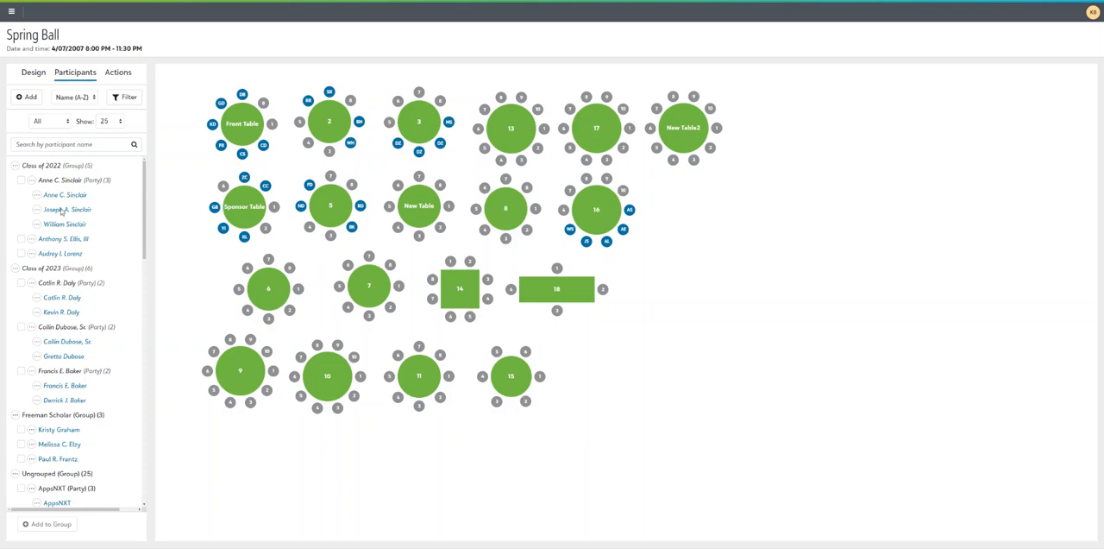
{"action": "left_click", "coordinate": [114, 123]}
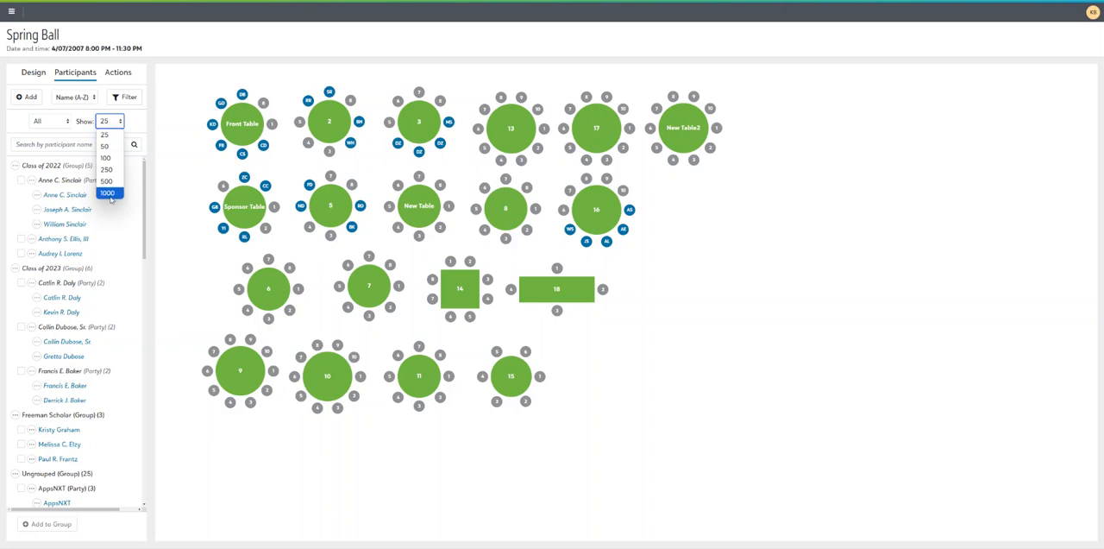
{"action": "left_click", "coordinate": [64, 123]}
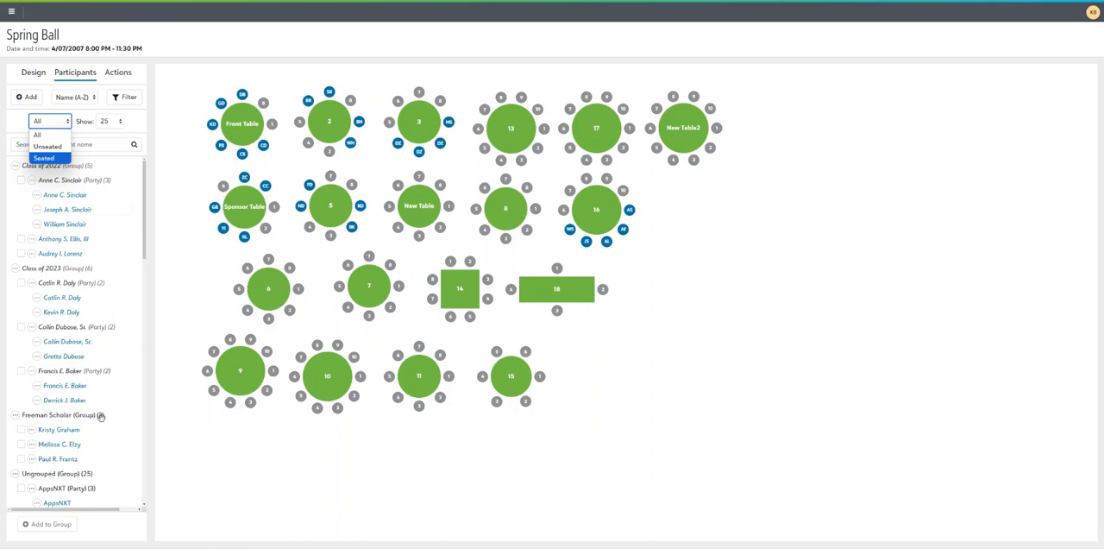
{"action": "left_click", "coordinate": [44, 134]}
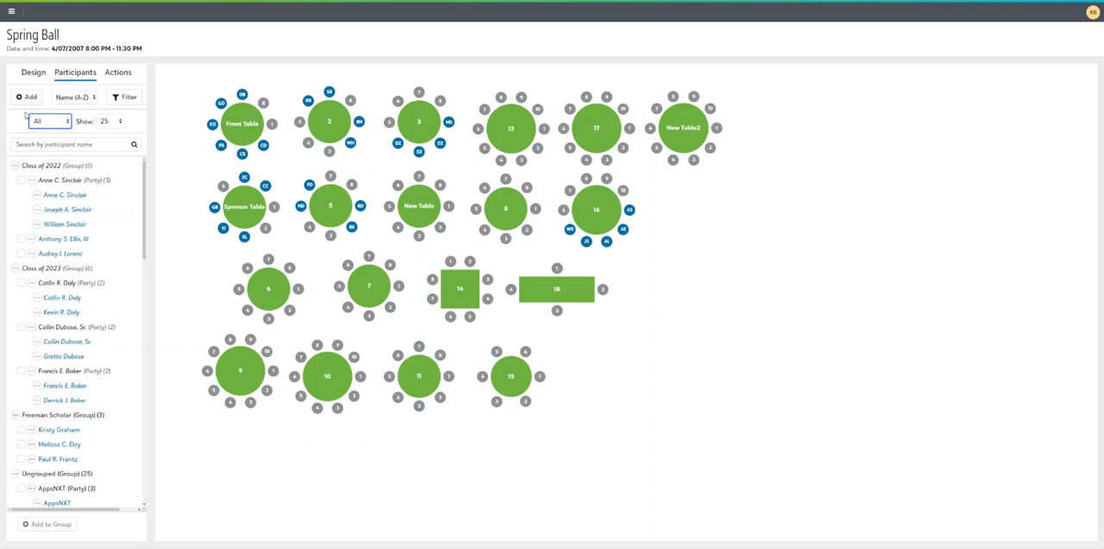
Search the participants by a guest's first name and clear the search
{"action": "left_click", "coordinate": [46, 146]}
{"action": "type", "text": "bob"}
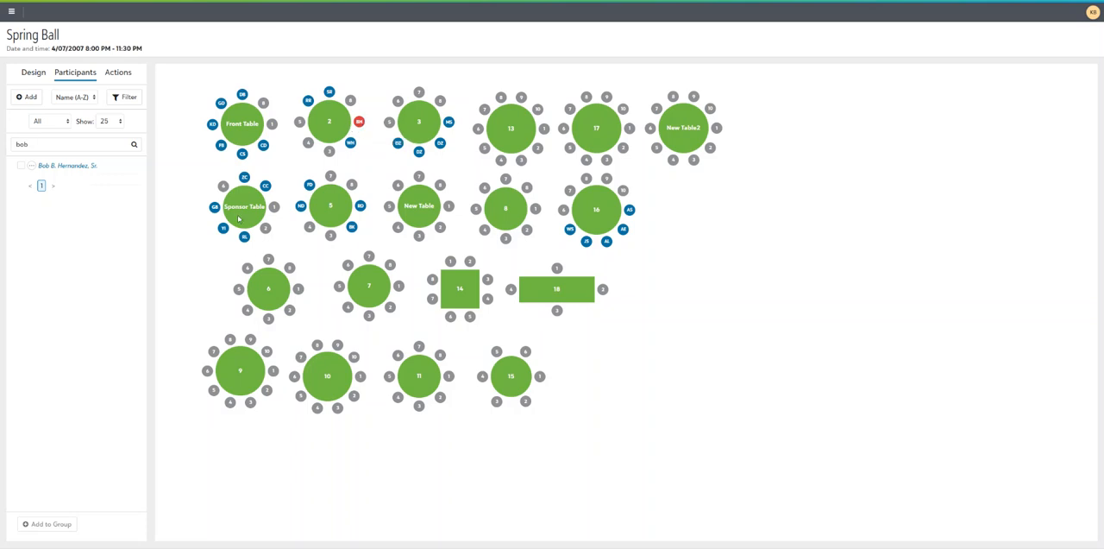
{"action": "double_click", "coordinate": [38, 144]}
{"action": "key", "text": "BackSpace"}
Add the last two ungrouped parties and the first three individual participants below them to a new seating group named Class of 2024
{"action": "scroll", "coordinate": [37, 318], "scroll_direction": "down", "scroll_amount": 6}
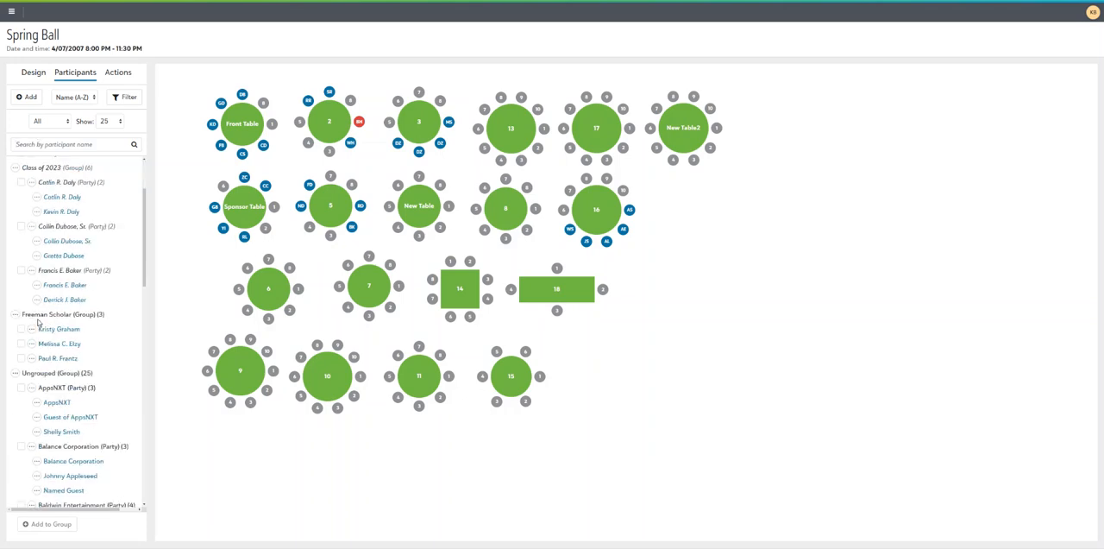
{"action": "scroll", "coordinate": [35, 342], "scroll_direction": "down", "scroll_amount": 5}
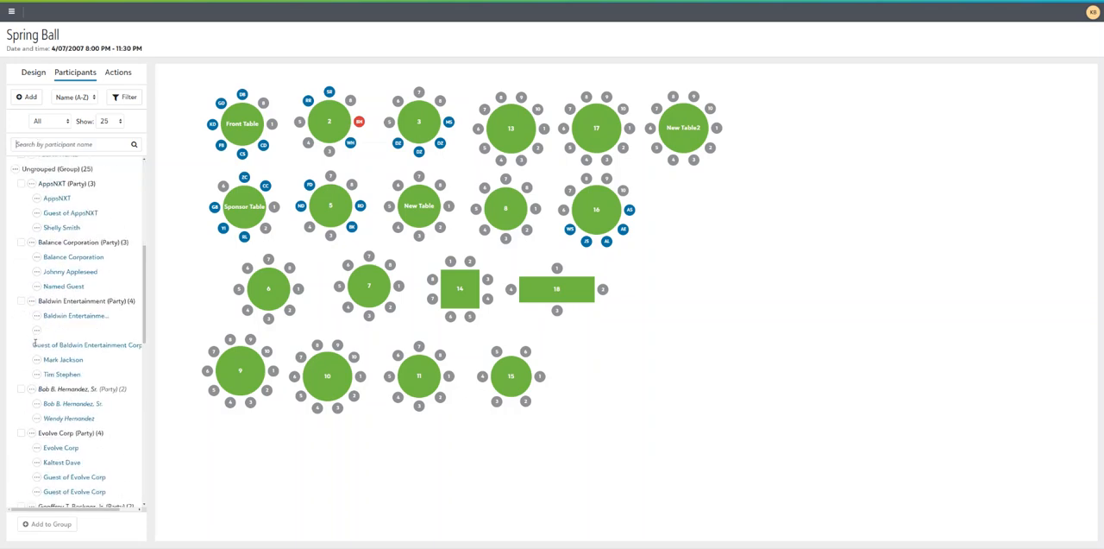
{"action": "scroll", "coordinate": [35, 343], "scroll_direction": "down", "scroll_amount": 6}
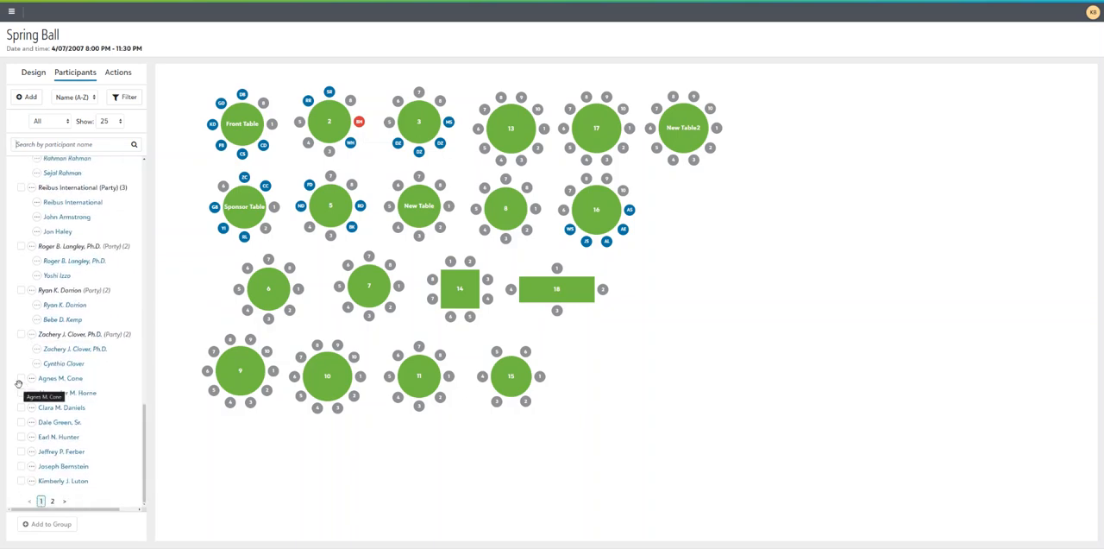
{"action": "left_click", "coordinate": [21, 377]}
{"action": "left_click", "coordinate": [21, 393]}
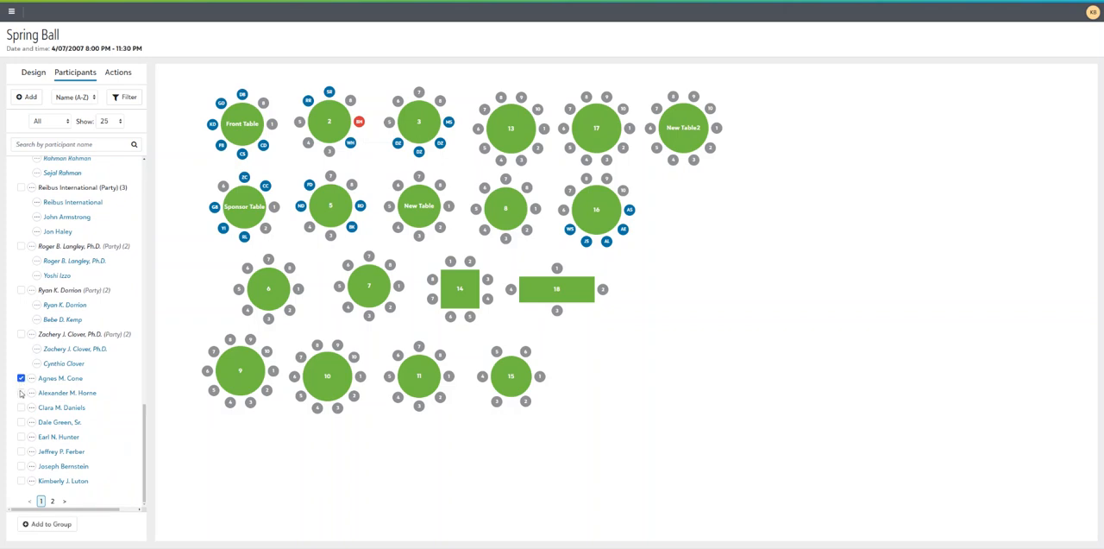
{"action": "left_click", "coordinate": [21, 407]}
{"action": "left_click", "coordinate": [21, 291]}
{"action": "left_click", "coordinate": [21, 334]}
{"action": "left_click", "coordinate": [42, 524]}
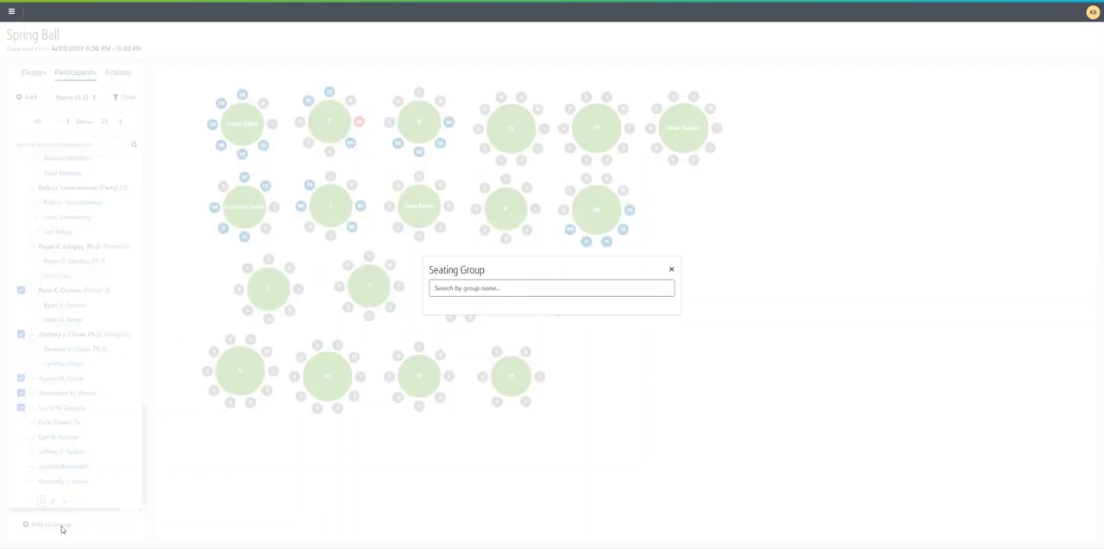
{"action": "left_click", "coordinate": [502, 288]}
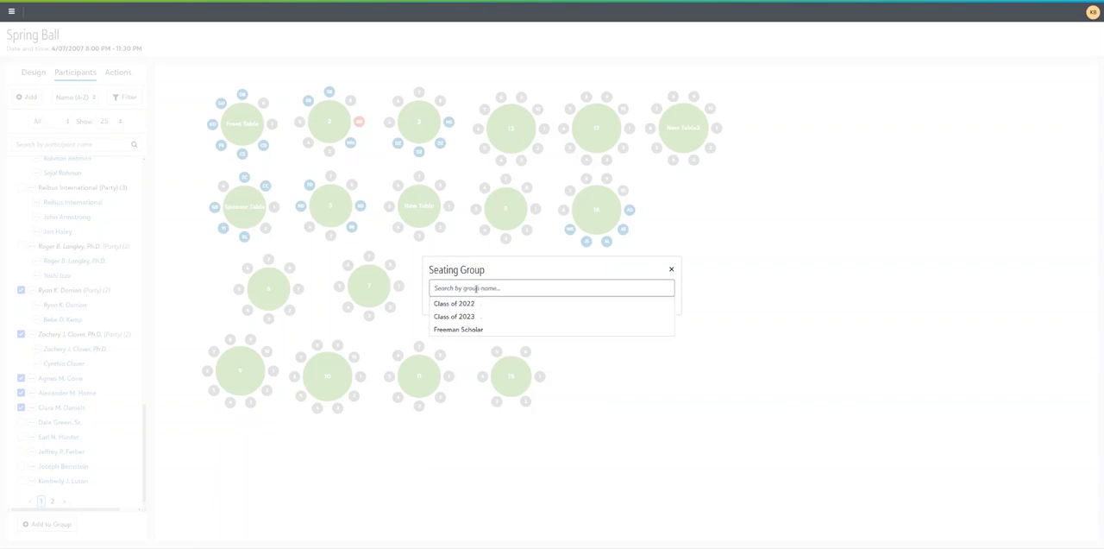
{"action": "type", "text": "Cla"}
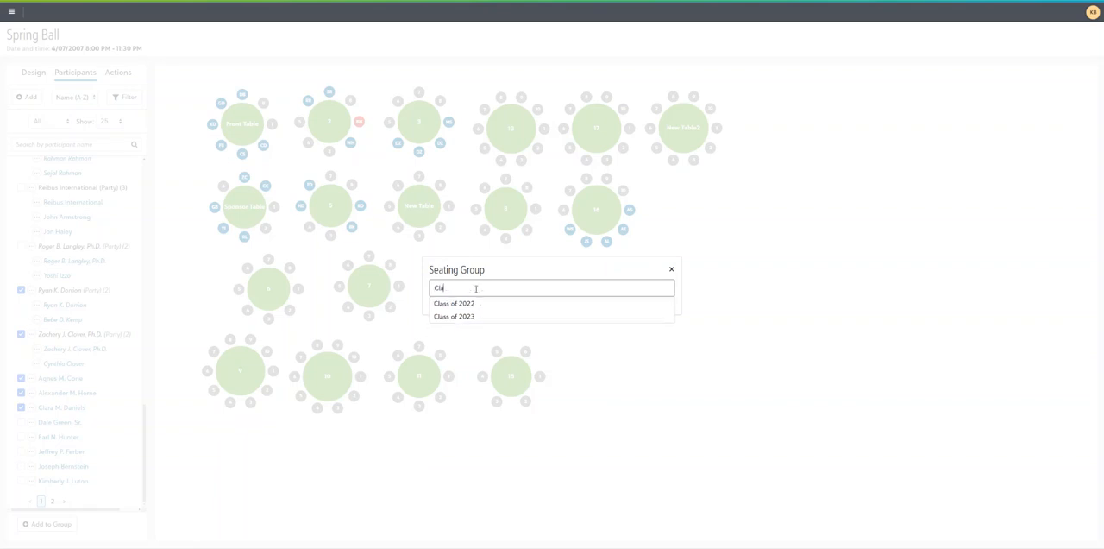
{"action": "type", "text": "ss of 2024"}
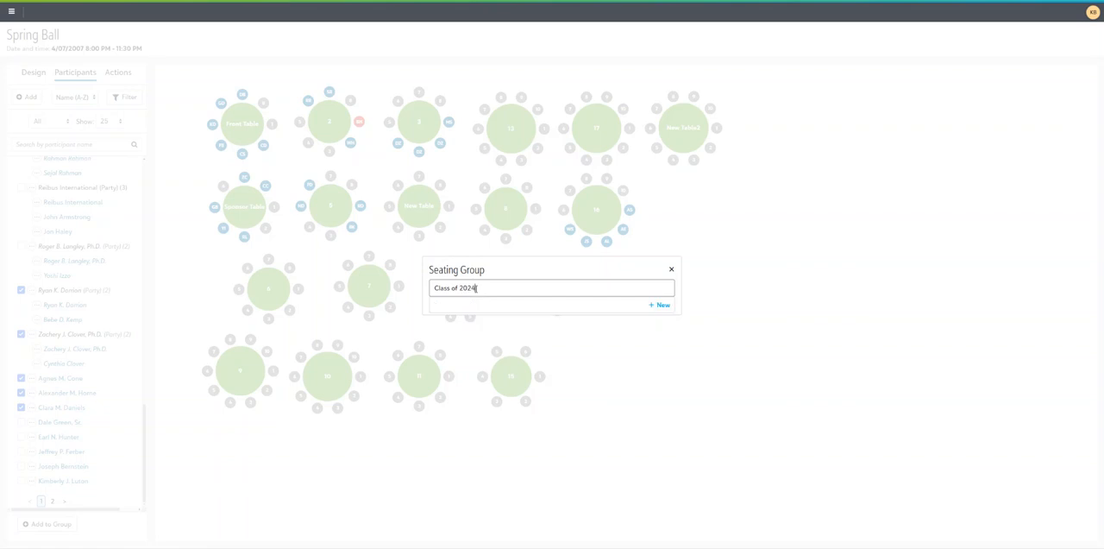
{"action": "left_click", "coordinate": [665, 306]}
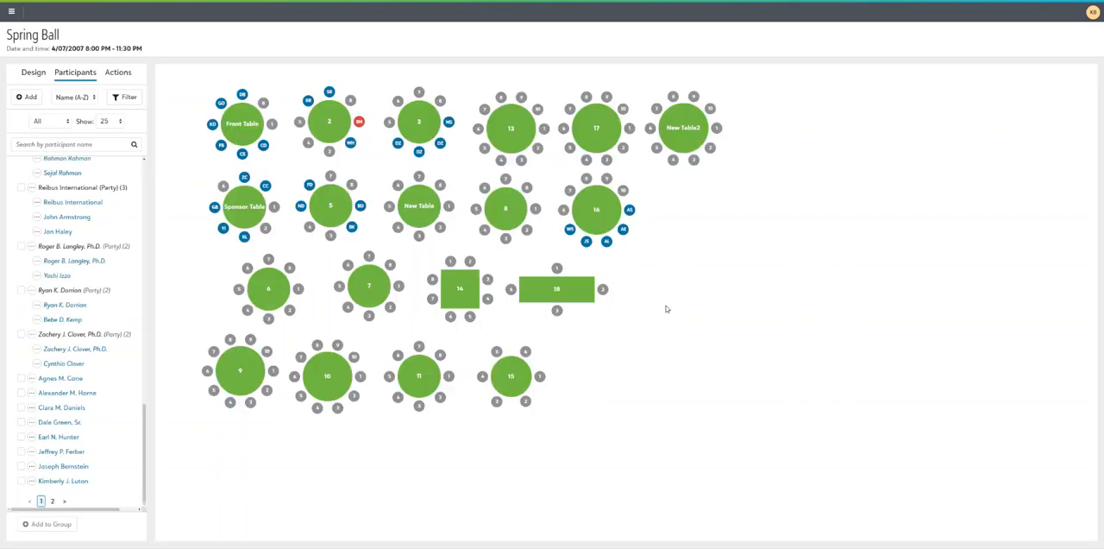
Unseat the Class of 2024 group from its scattered seats and seat the whole group at New Table2
{"action": "scroll", "coordinate": [99, 322], "scroll_direction": "up", "scroll_amount": 15}
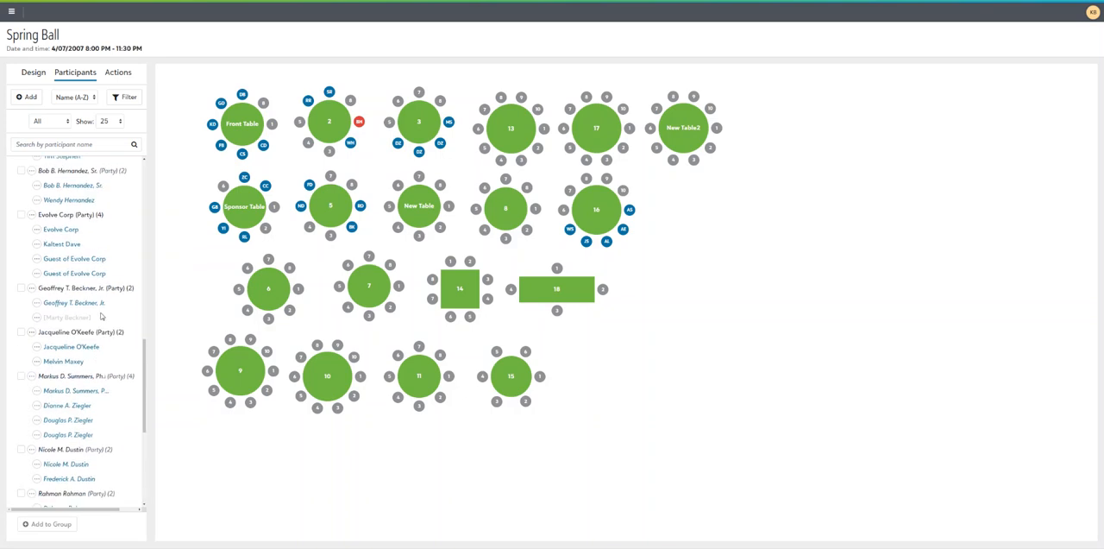
{"action": "scroll", "coordinate": [95, 319], "scroll_direction": "down", "scroll_amount": 4}
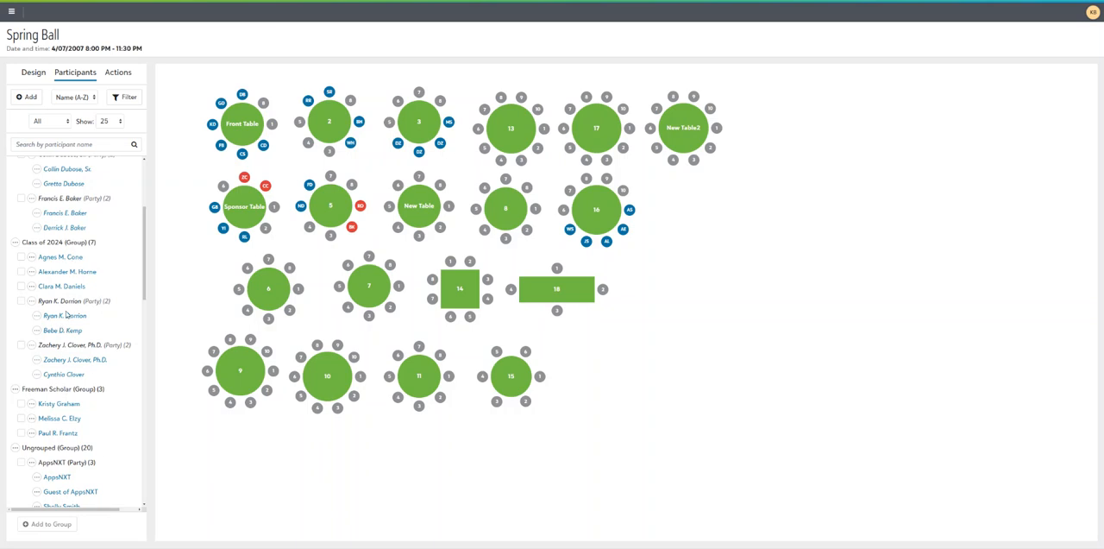
{"action": "left_click", "coordinate": [15, 243]}
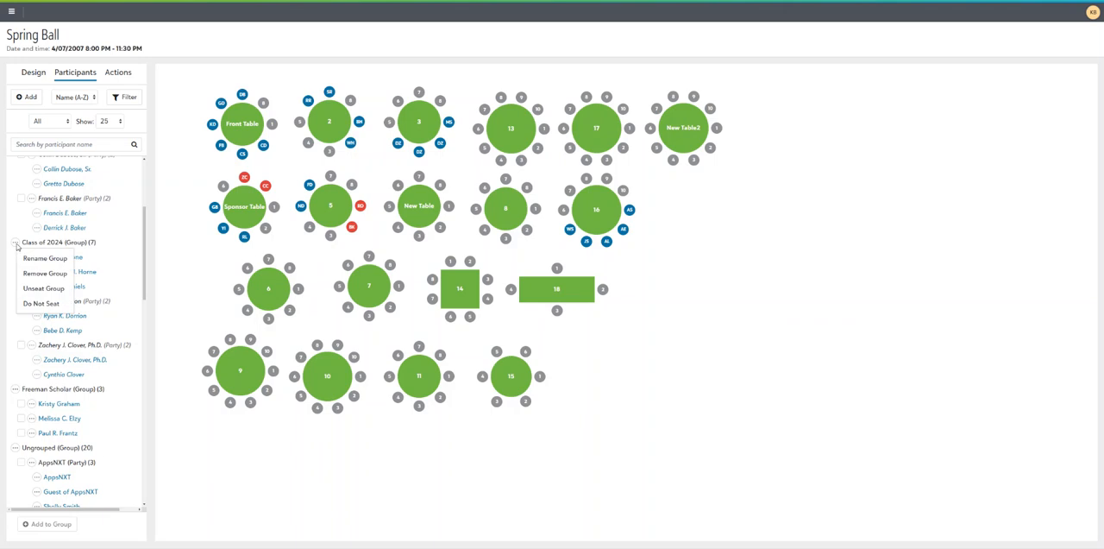
{"action": "left_click", "coordinate": [36, 289]}
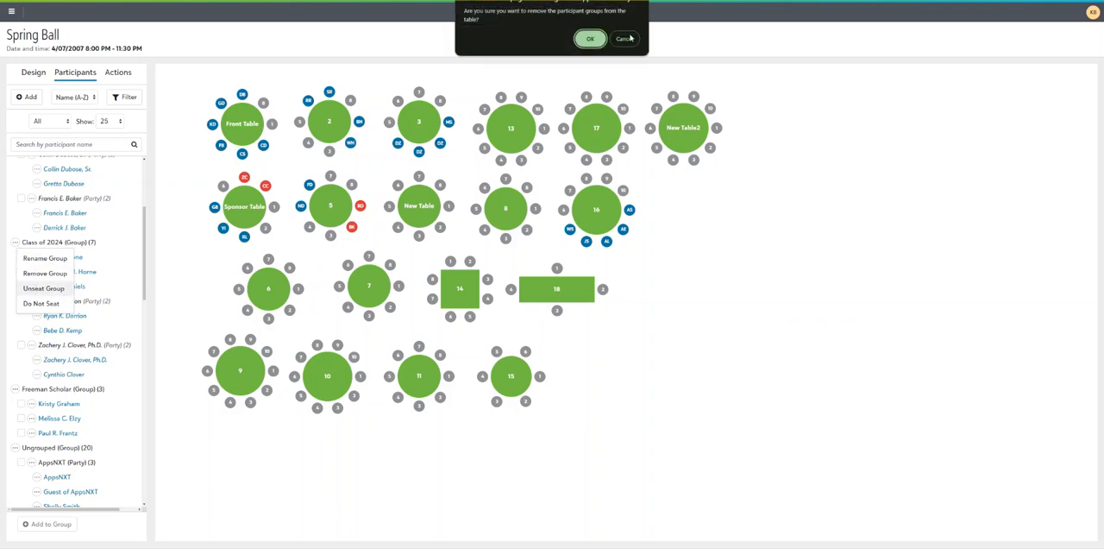
{"action": "left_click", "coordinate": [592, 38]}
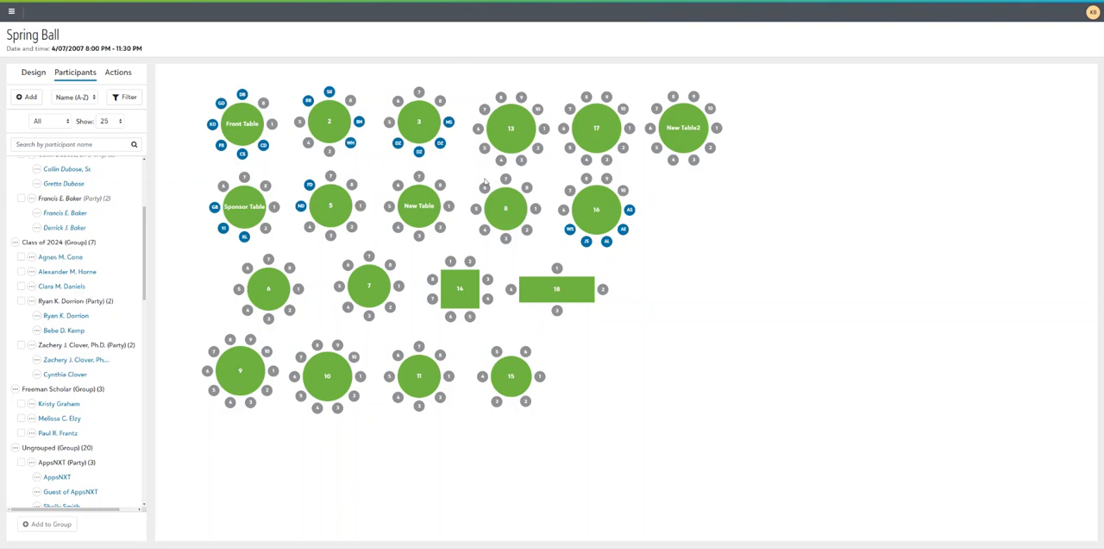
{"action": "left_click_drag", "start_coordinate": [45, 241], "coordinate": [687, 134]}
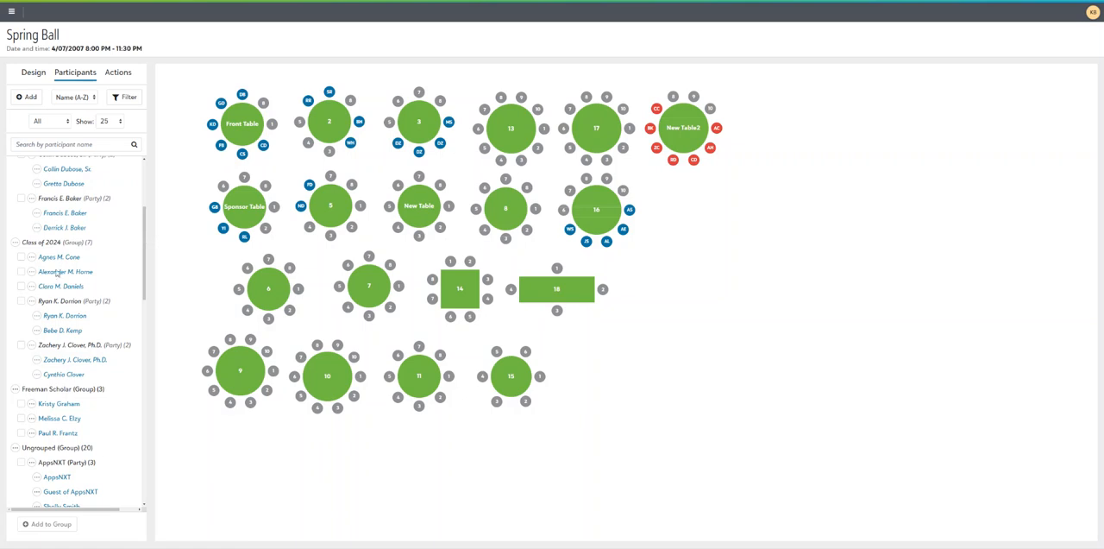
Mark the third individual participant below the ungrouped parties as Do Not Seat
{"action": "scroll", "coordinate": [73, 302], "scroll_direction": "down", "scroll_amount": 4}
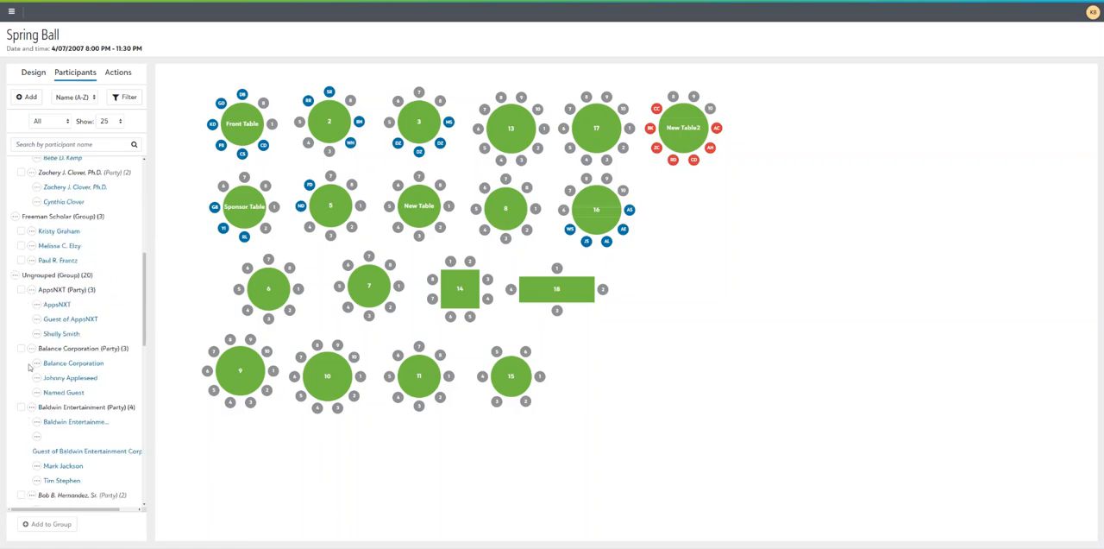
{"action": "scroll", "coordinate": [39, 367], "scroll_direction": "down", "scroll_amount": 6}
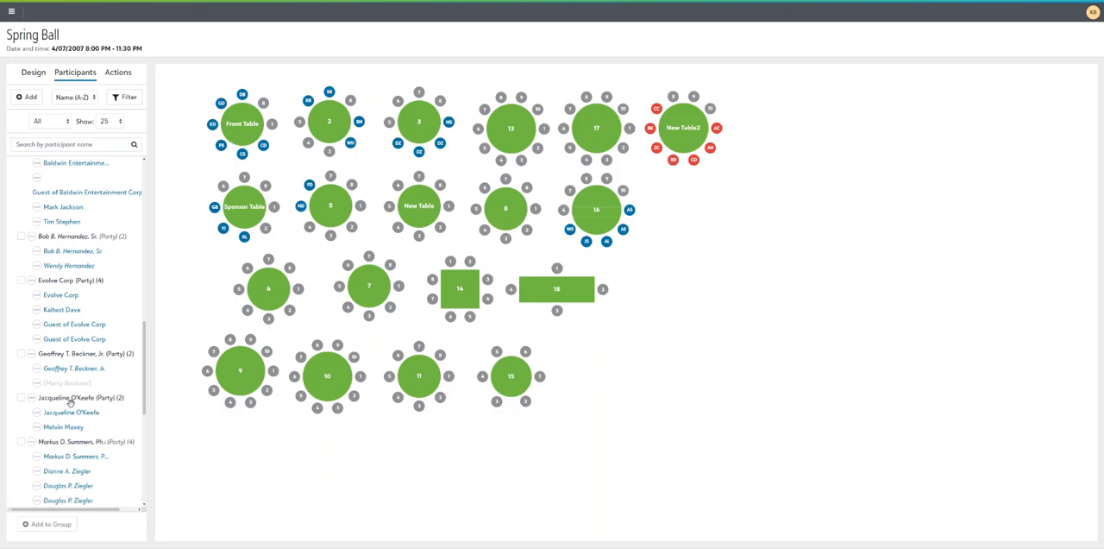
{"action": "scroll", "coordinate": [67, 399], "scroll_direction": "down", "scroll_amount": 8}
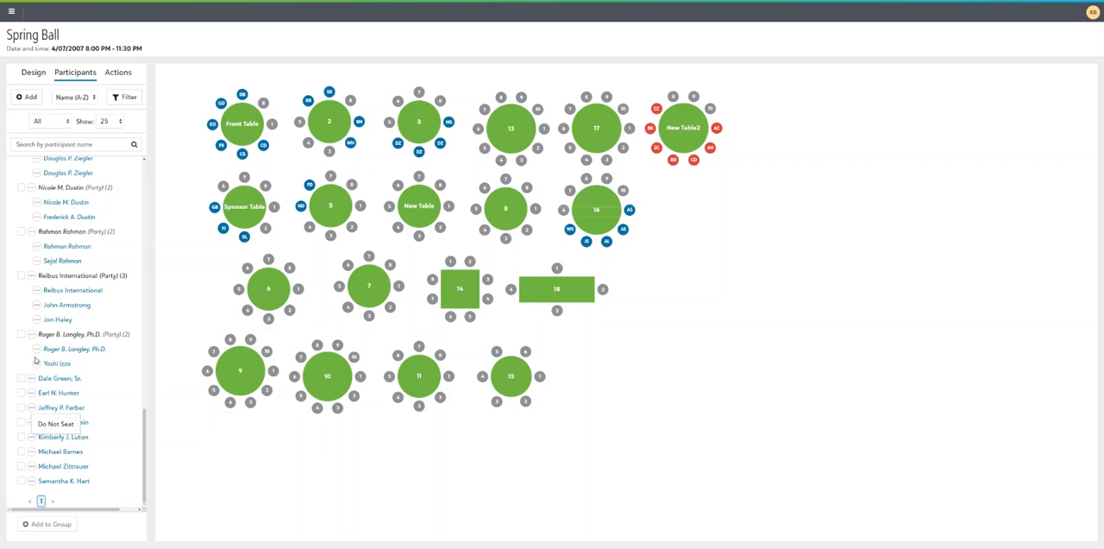
{"action": "left_click", "coordinate": [56, 428]}
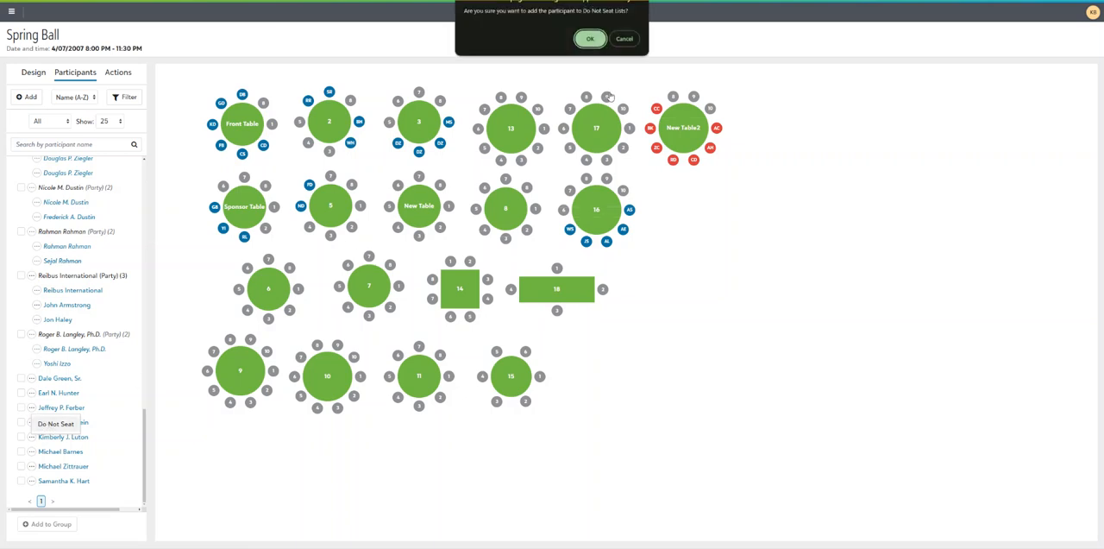
{"action": "left_click", "coordinate": [591, 38]}
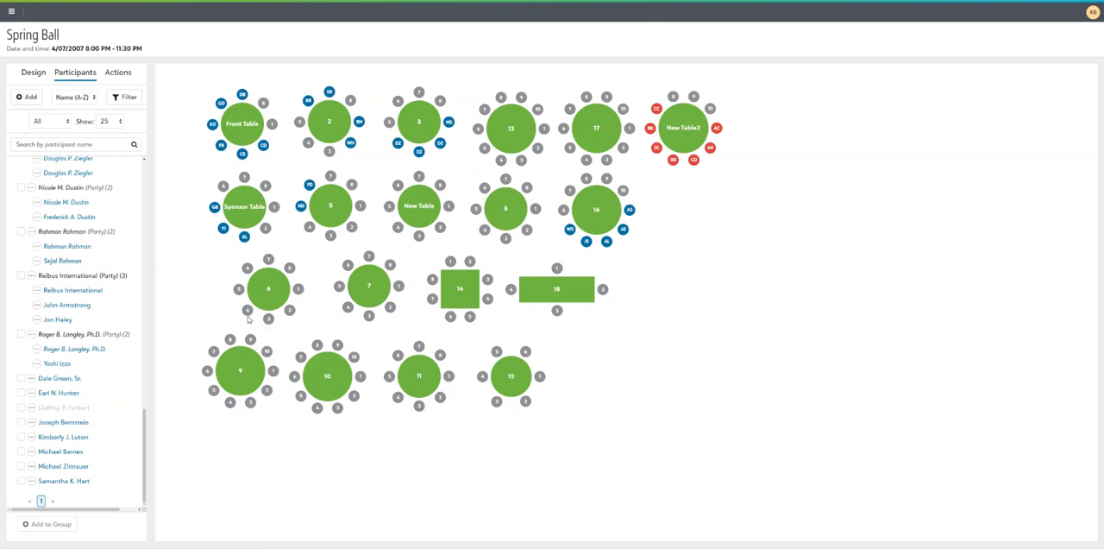
Remove the Do Not Seat status from the third individual participant below the ungrouped parties
{"action": "left_click", "coordinate": [34, 407]}
{"action": "left_click", "coordinate": [47, 423]}
{"action": "mouse_move", "coordinate": [44, 336]}
{"action": "left_mouse_down"}
{"action": "mouse_move", "coordinate": [234, 321]}
{"action": "mouse_move", "coordinate": [41, 348]}
{"action": "left_mouse_up"}
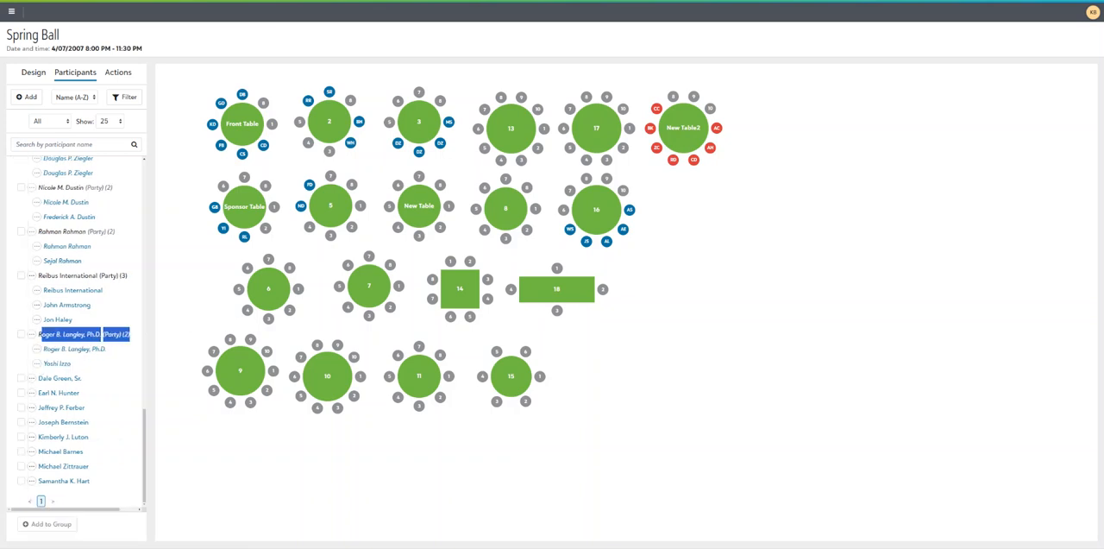
{"action": "left_click", "coordinate": [69, 368]}
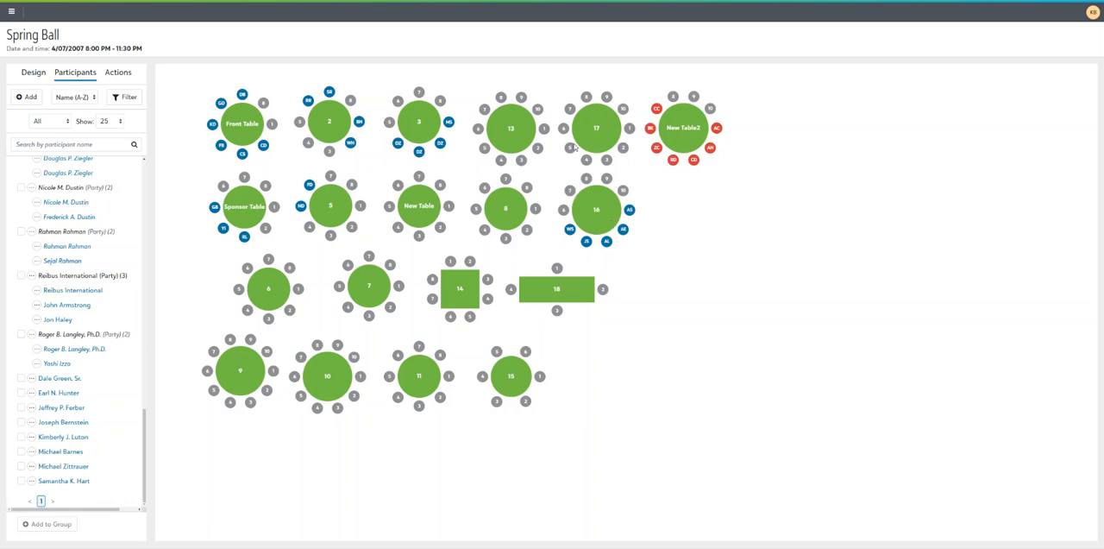
Unseat only the third participant in the Class of 2024 group from New Table2
{"action": "scroll", "coordinate": [48, 351], "scroll_direction": "up", "scroll_amount": 5}
{"action": "scroll", "coordinate": [33, 348], "scroll_direction": "up", "scroll_amount": 5}
{"action": "scroll", "coordinate": [33, 347], "scroll_direction": "up", "scroll_amount": 5}
{"action": "scroll", "coordinate": [18, 345], "scroll_direction": "up", "scroll_amount": 5}
{"action": "left_click", "coordinate": [14, 346]}
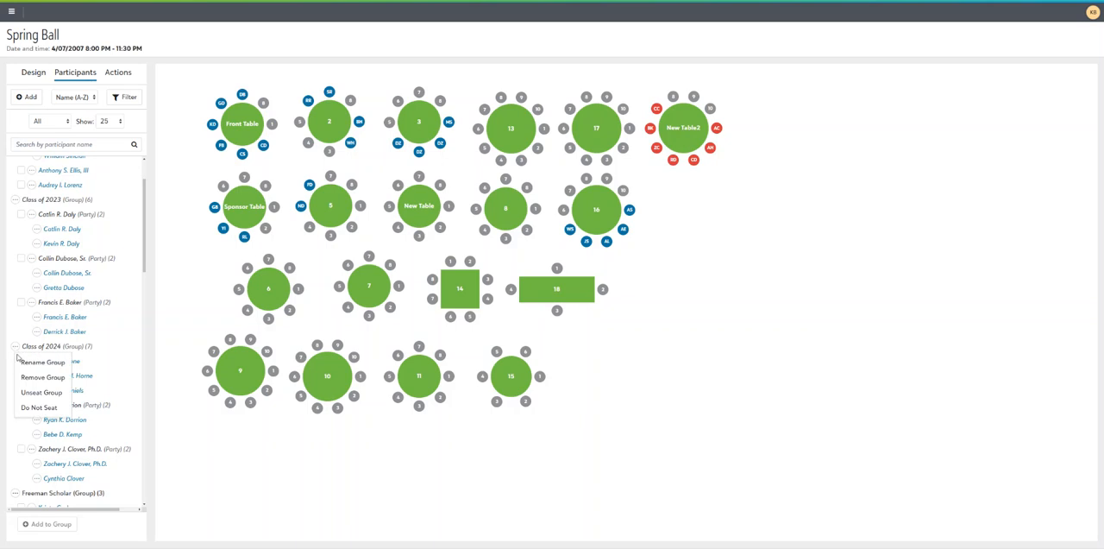
{"action": "left_click", "coordinate": [40, 398]}
{"action": "left_click", "coordinate": [37, 399]}
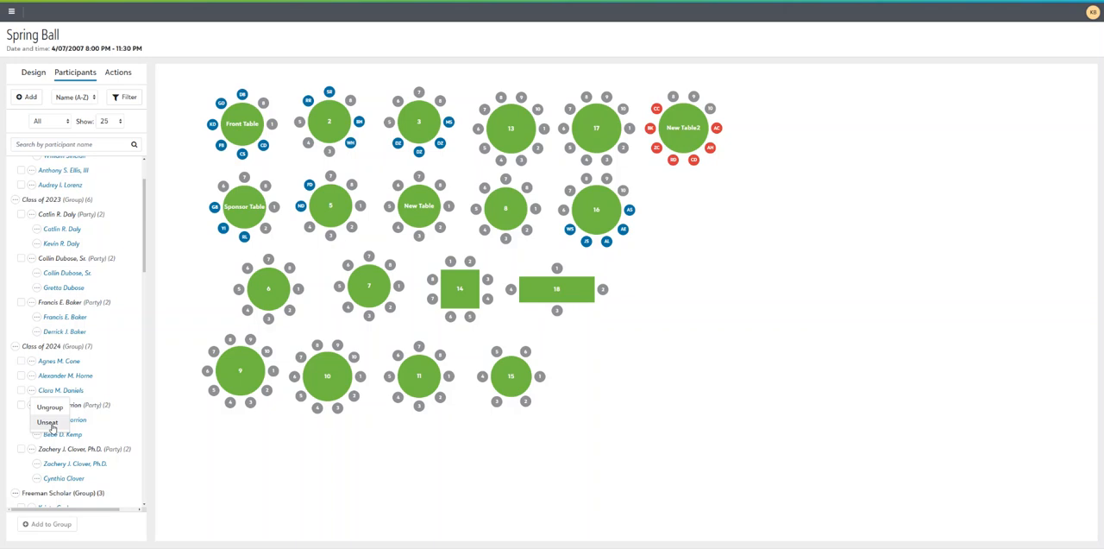
{"action": "left_click", "coordinate": [52, 423]}
{"action": "left_click", "coordinate": [588, 38]}
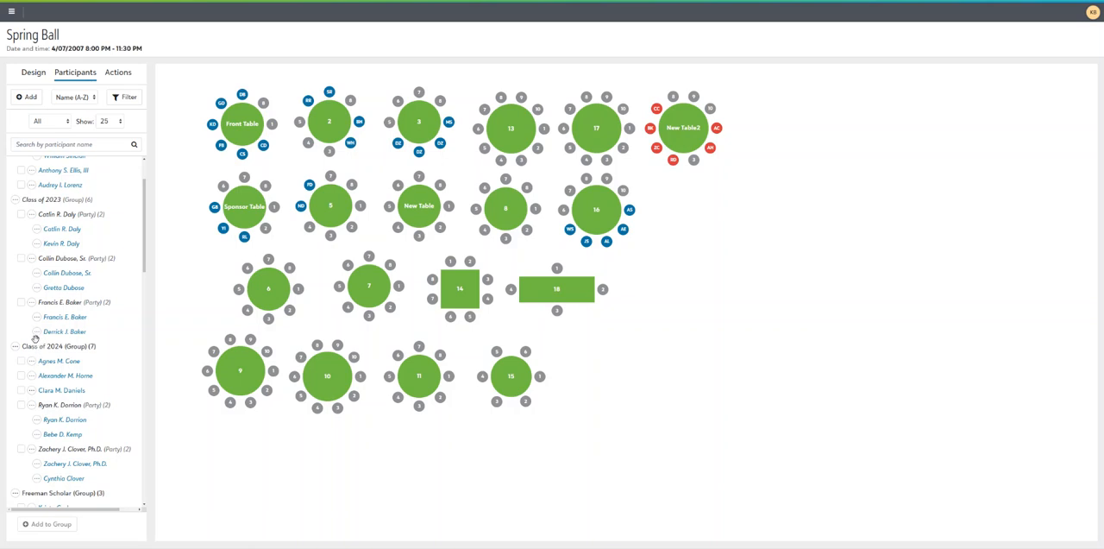
View the available seating actions, including Auto-assign seats, and return to the participant list
{"action": "scroll", "coordinate": [37, 339], "scroll_direction": "up", "scroll_amount": 2}
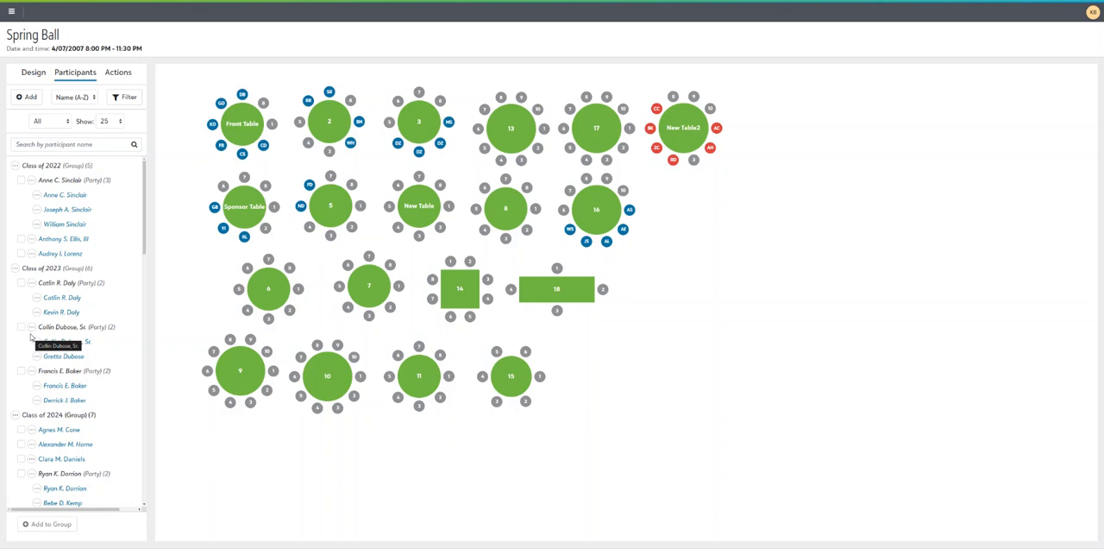
{"action": "left_click", "coordinate": [115, 74]}
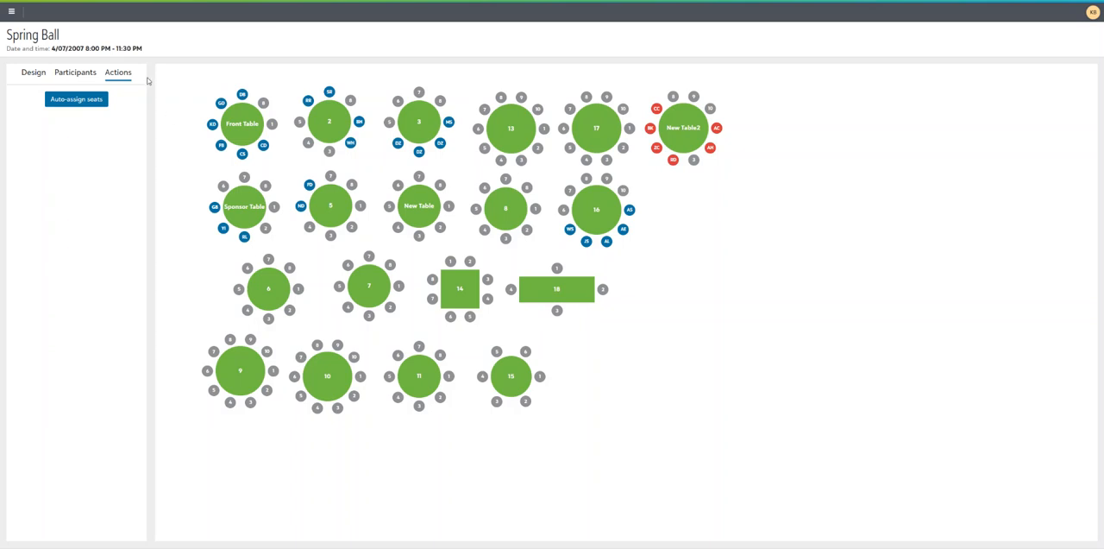
{"action": "left_click", "coordinate": [76, 75]}
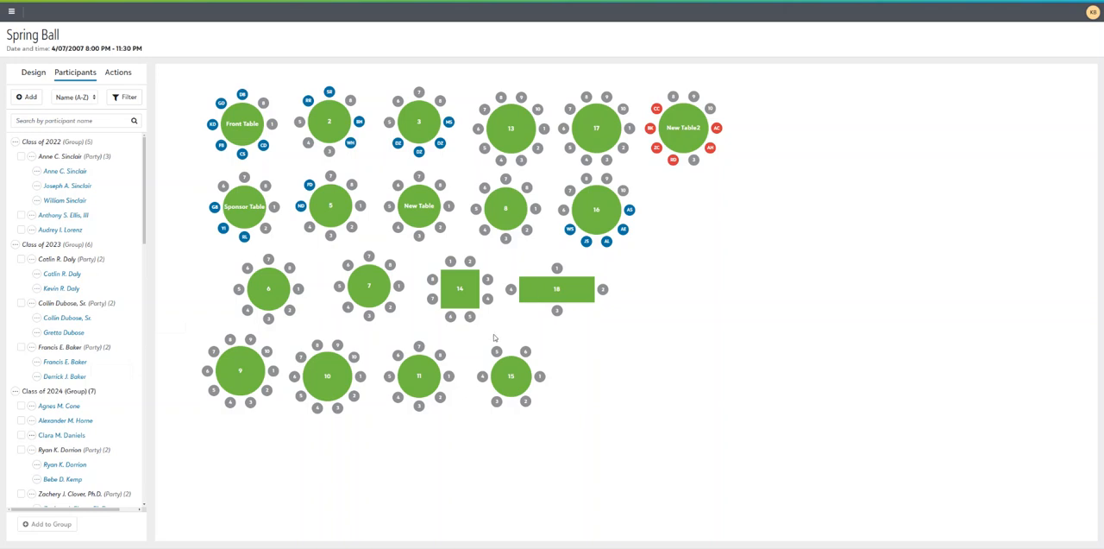
Locate the first guest of the Class of 2022 group on the chart and open their seat details at table 16
{"action": "left_click", "coordinate": [77, 174]}
{"action": "double_click", "coordinate": [67, 173]}
{"action": "left_click", "coordinate": [52, 173]}
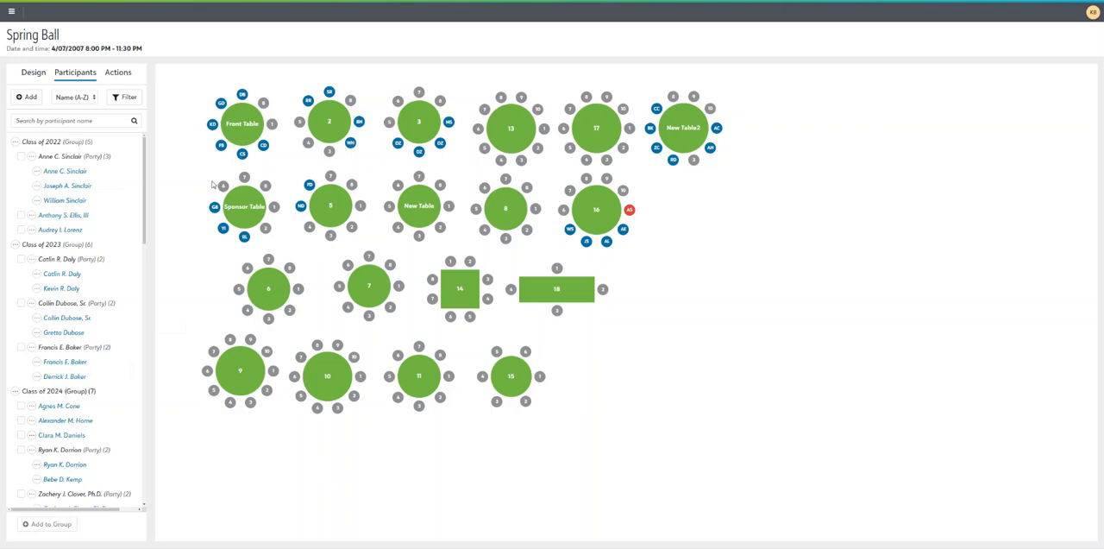
{"action": "left_click", "coordinate": [629, 210]}
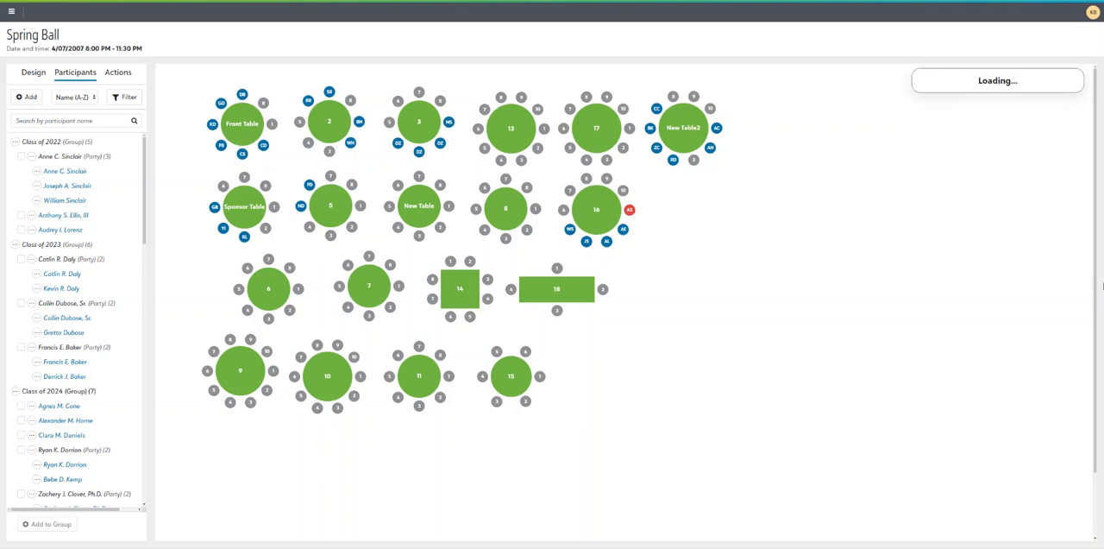